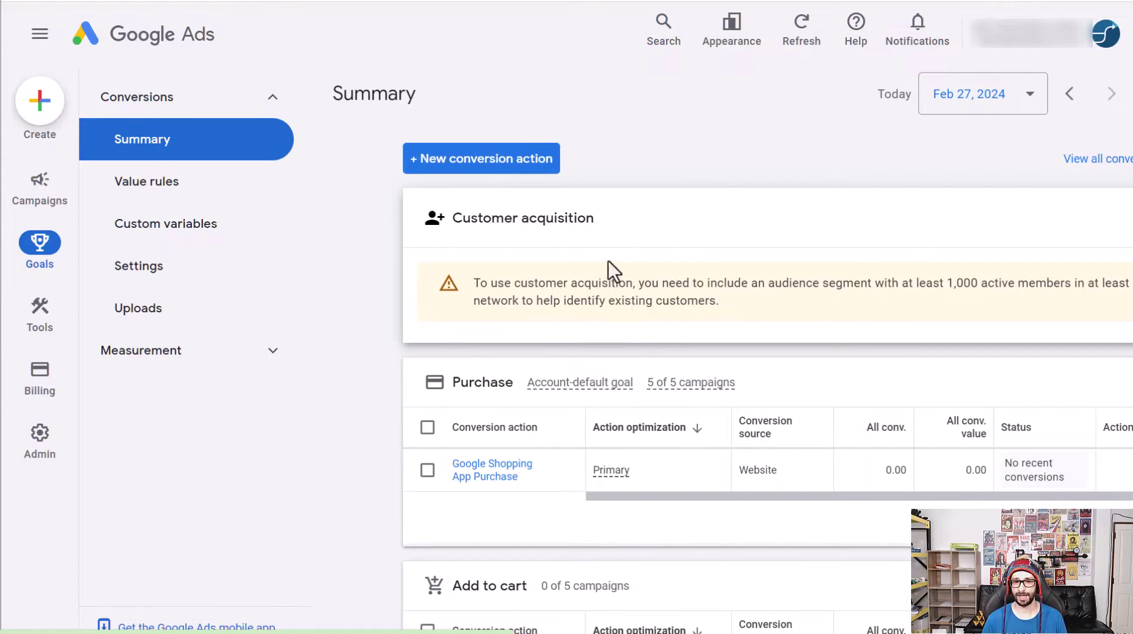
mouse_move(620, 475)
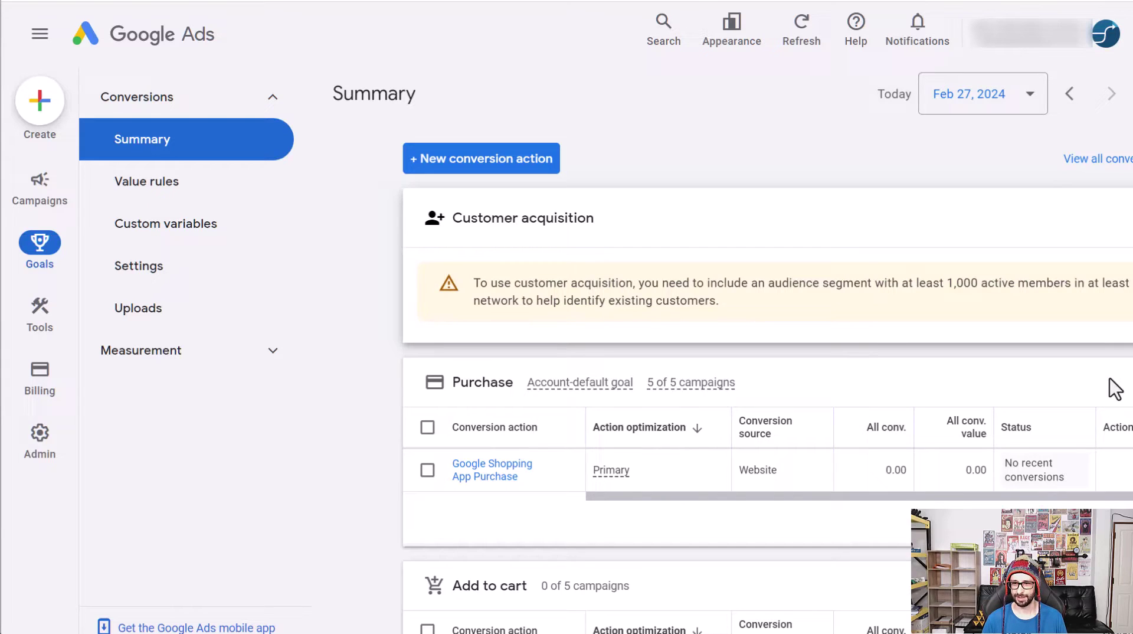
click(474, 171)
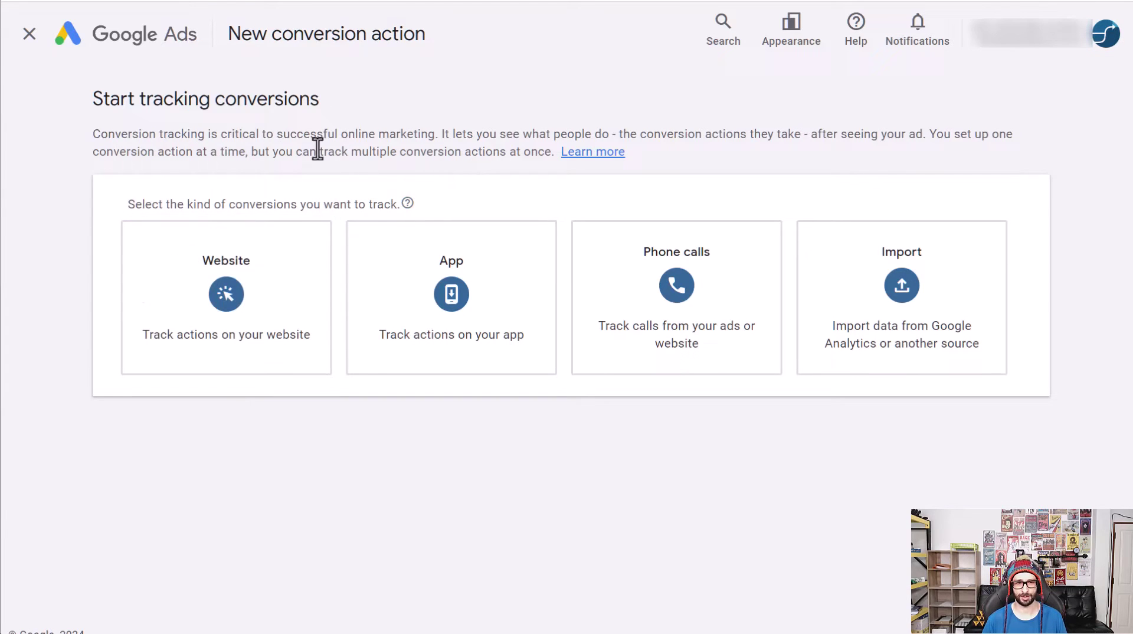
click(226, 290)
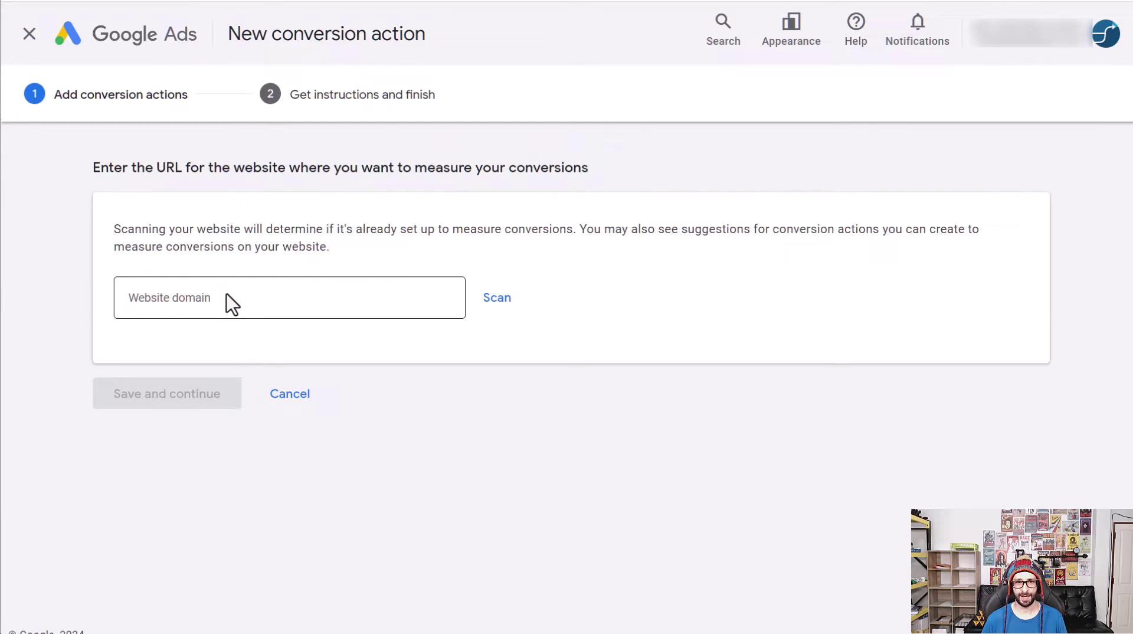
click(227, 294)
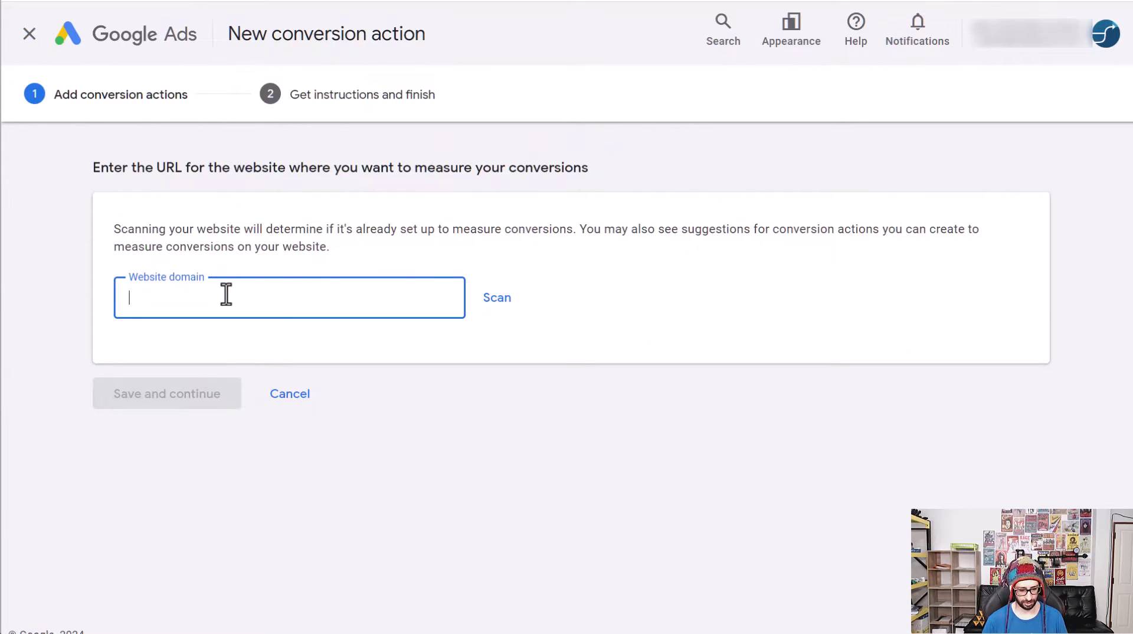
text(example.com)
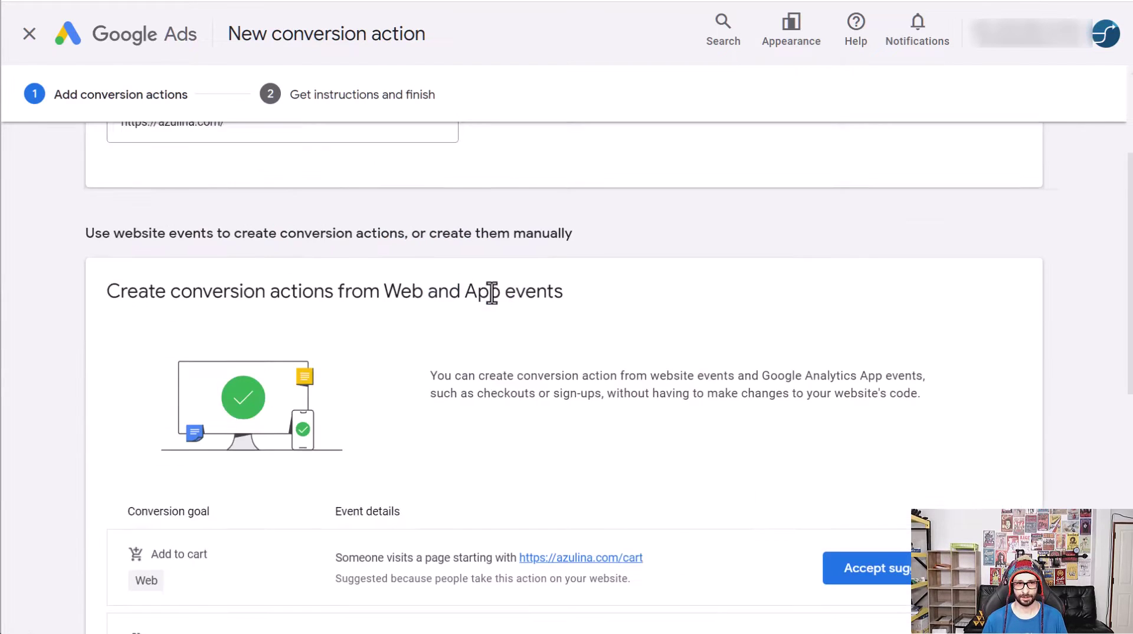
Add a conversion action manually using code and set its goal category to Purchase.
scroll(491, 295, down, 2)
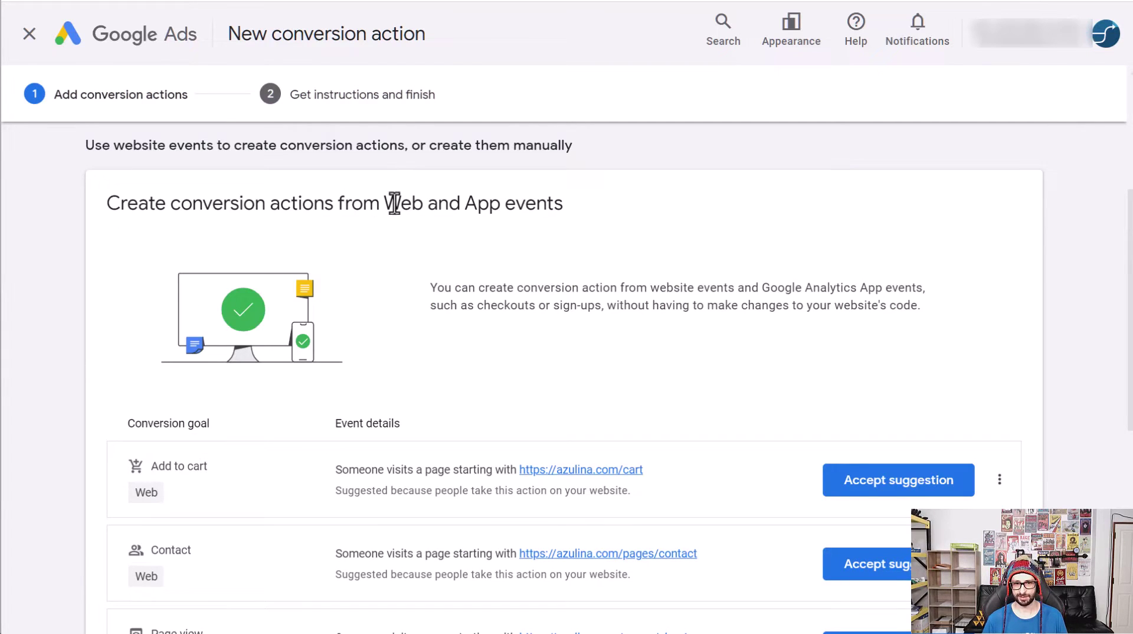
scroll(394, 203, down, 8)
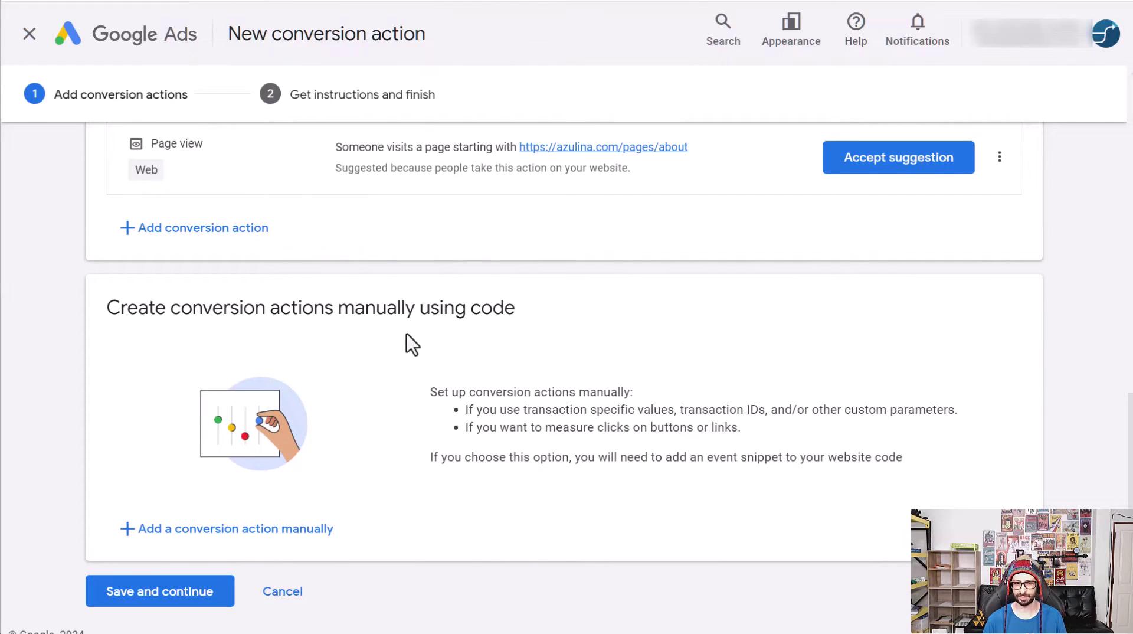
click(193, 529)
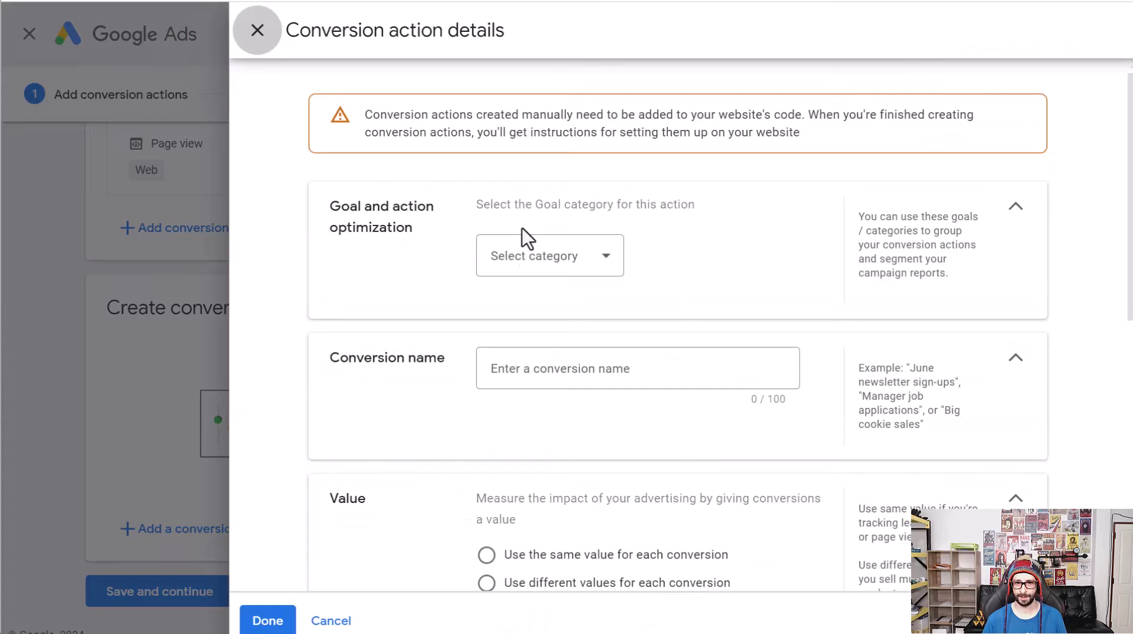
click(539, 266)
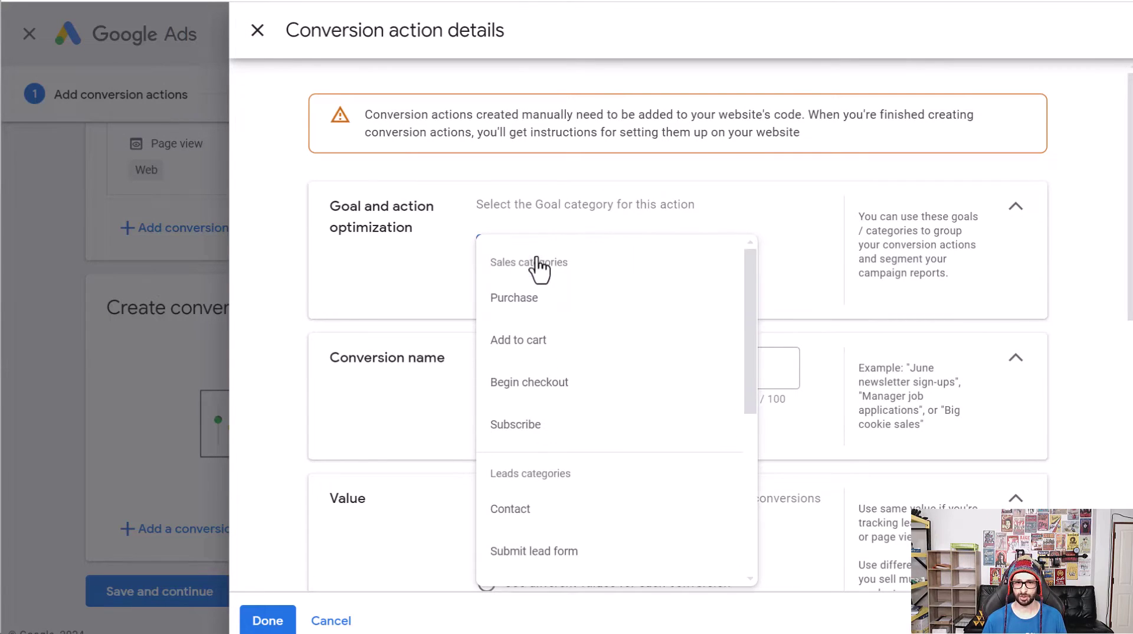
click(520, 300)
click(498, 432)
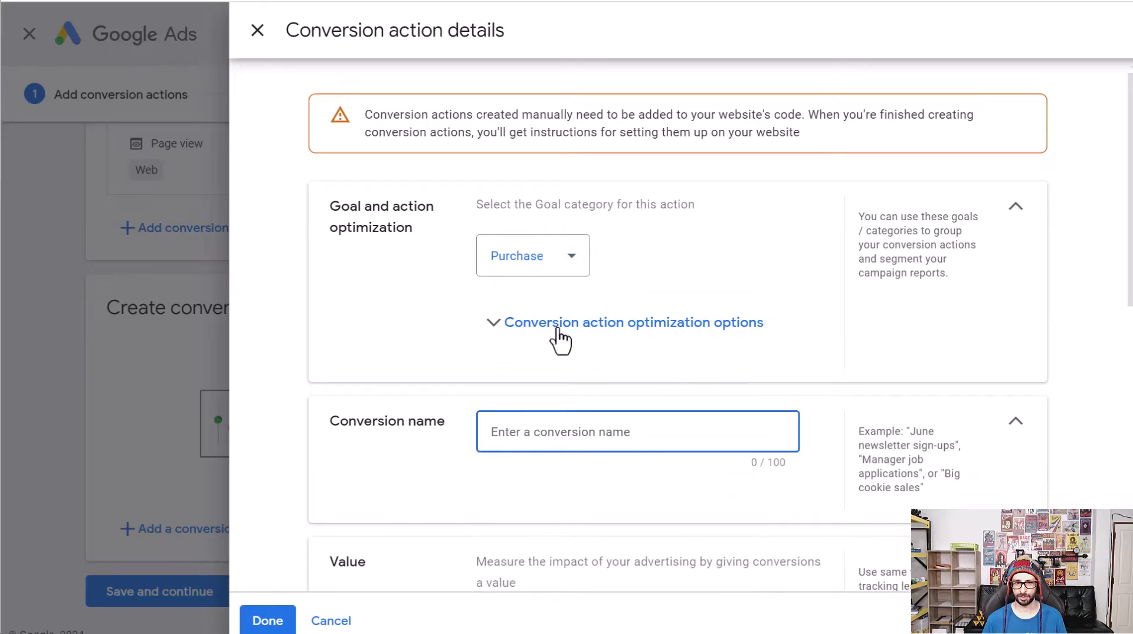
Try the secondary action setting in the conversion action optimization options and restore primary action used for bidding optimization.
click(530, 332)
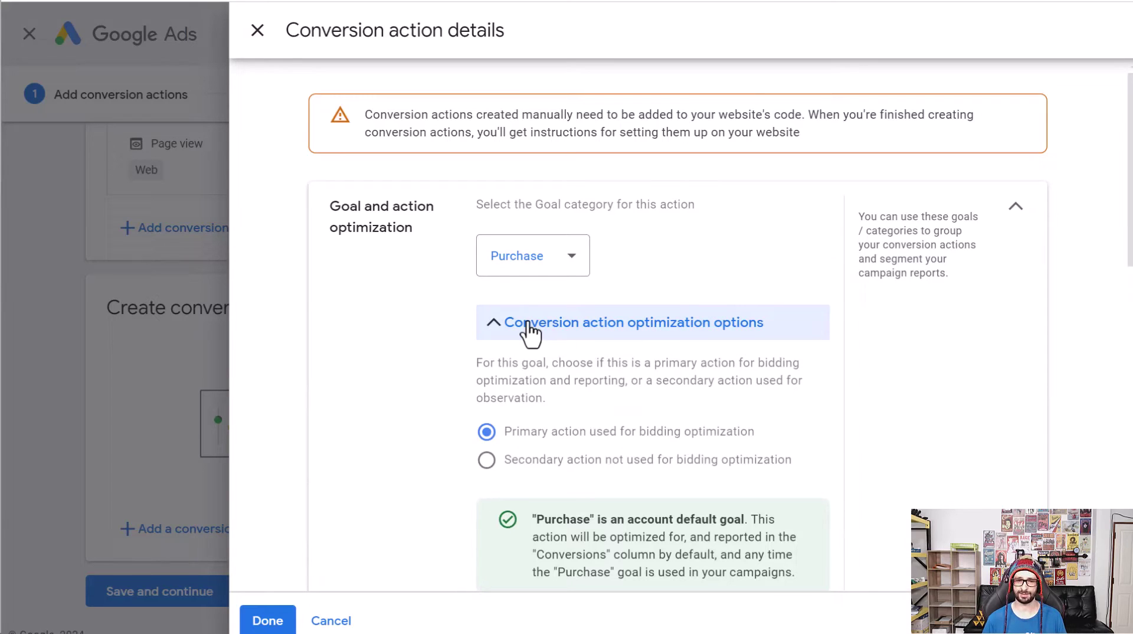
click(508, 462)
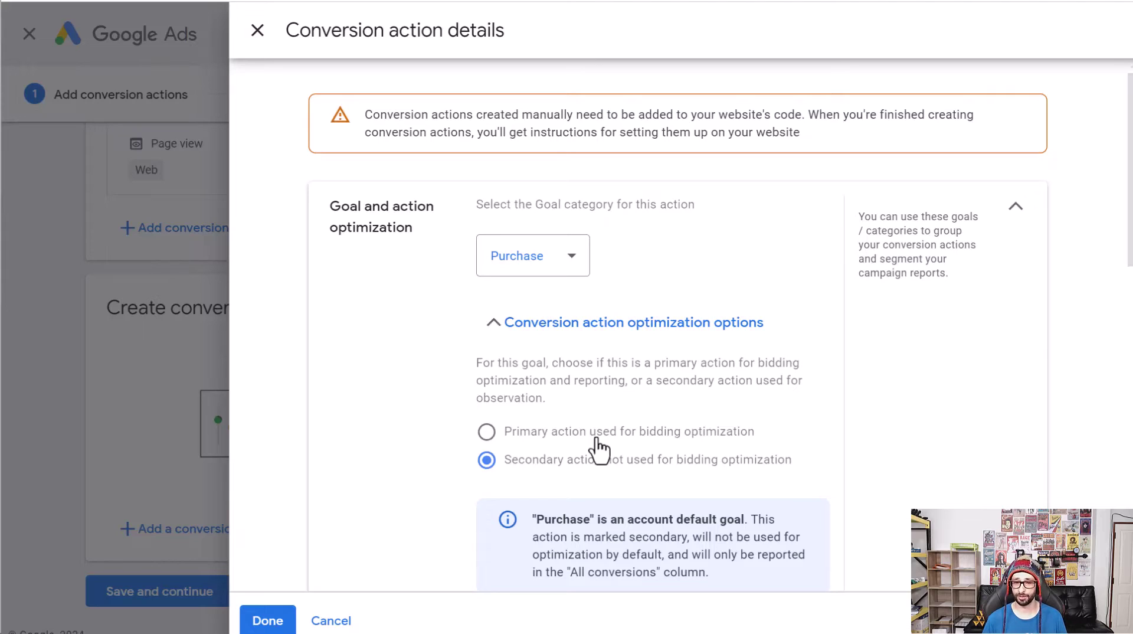
click(548, 436)
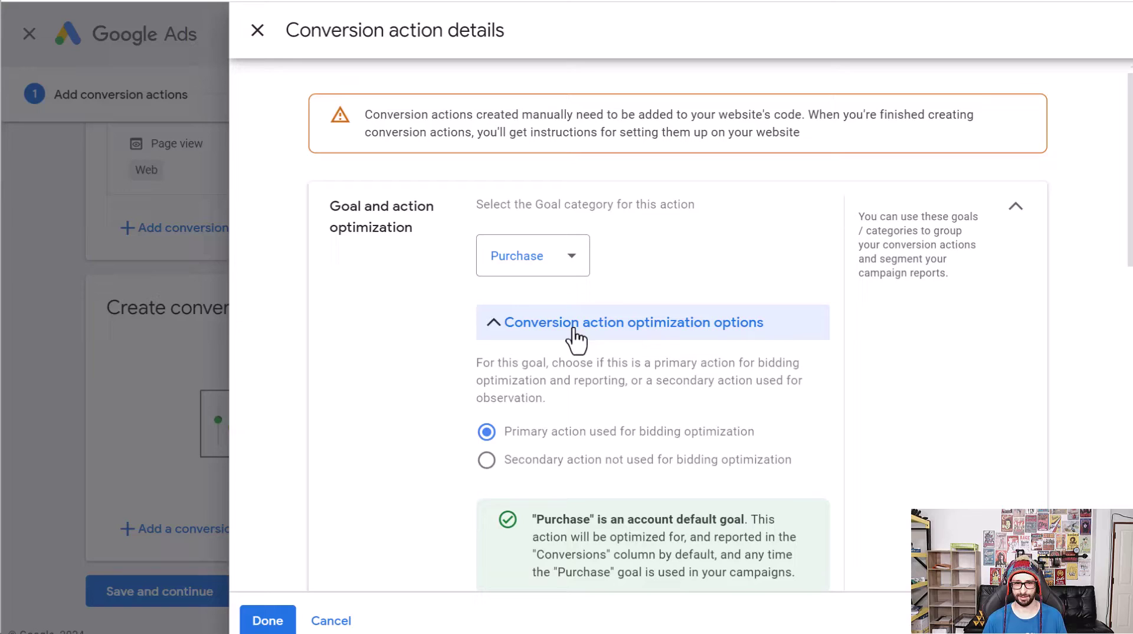
click(576, 338)
click(587, 345)
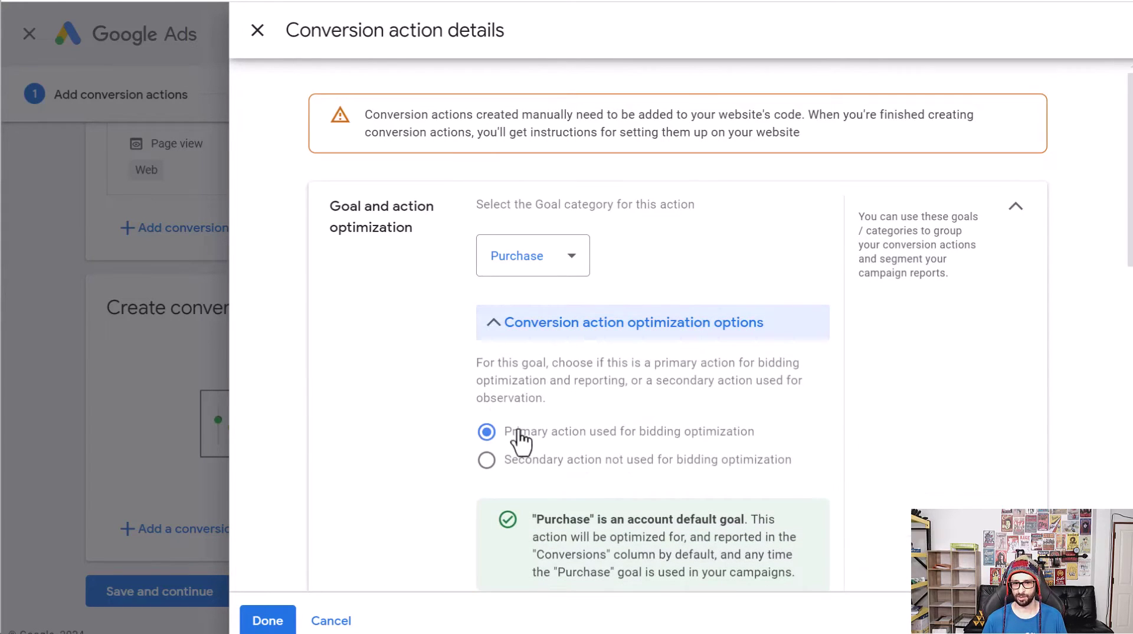
click(555, 326)
Name the conversion action Shopify Pixel, choose different values for each conversion, and confirm its details.
click(514, 453)
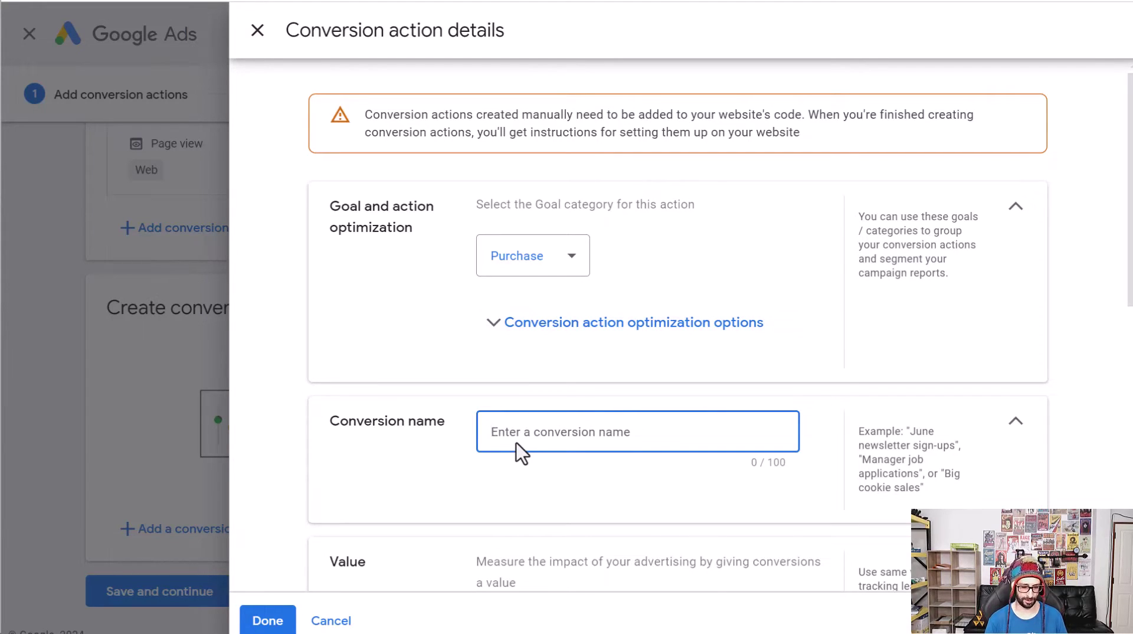
text(Shopify Pixel)
scroll(534, 427, down, 3)
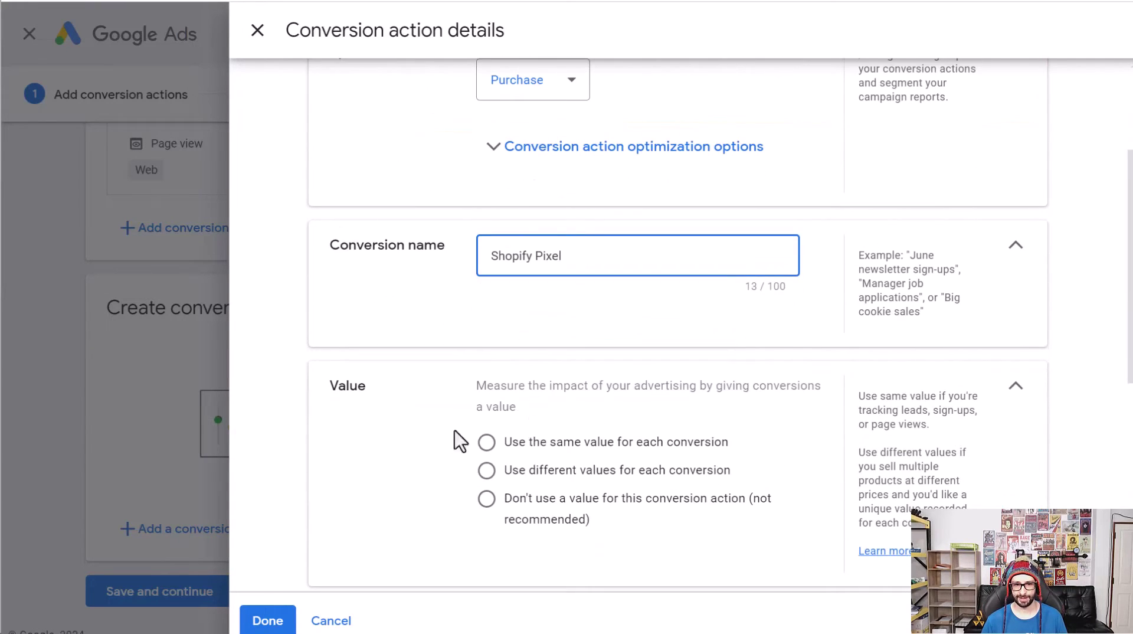
click(519, 479)
scroll(520, 479, down, 6)
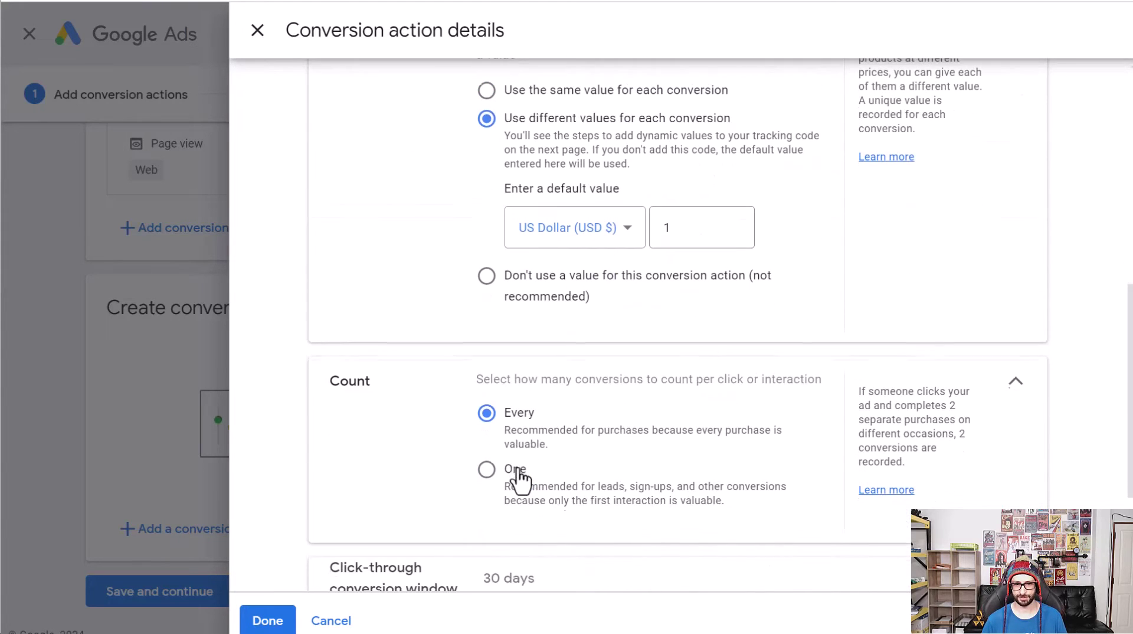
scroll(468, 468, down, 3)
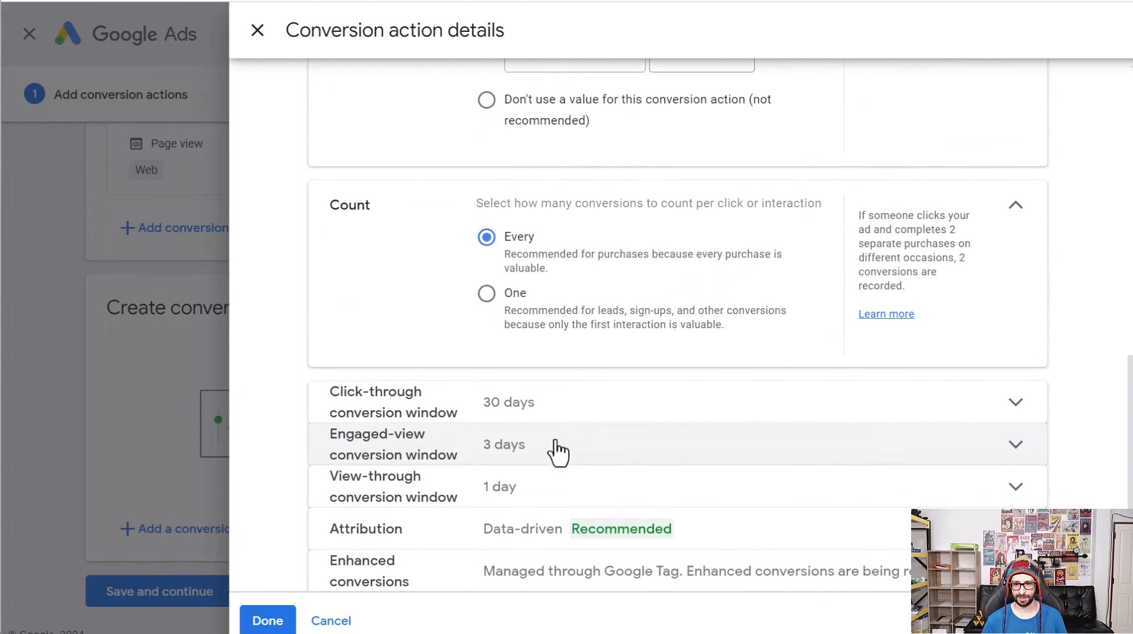
scroll(552, 472, down, 1)
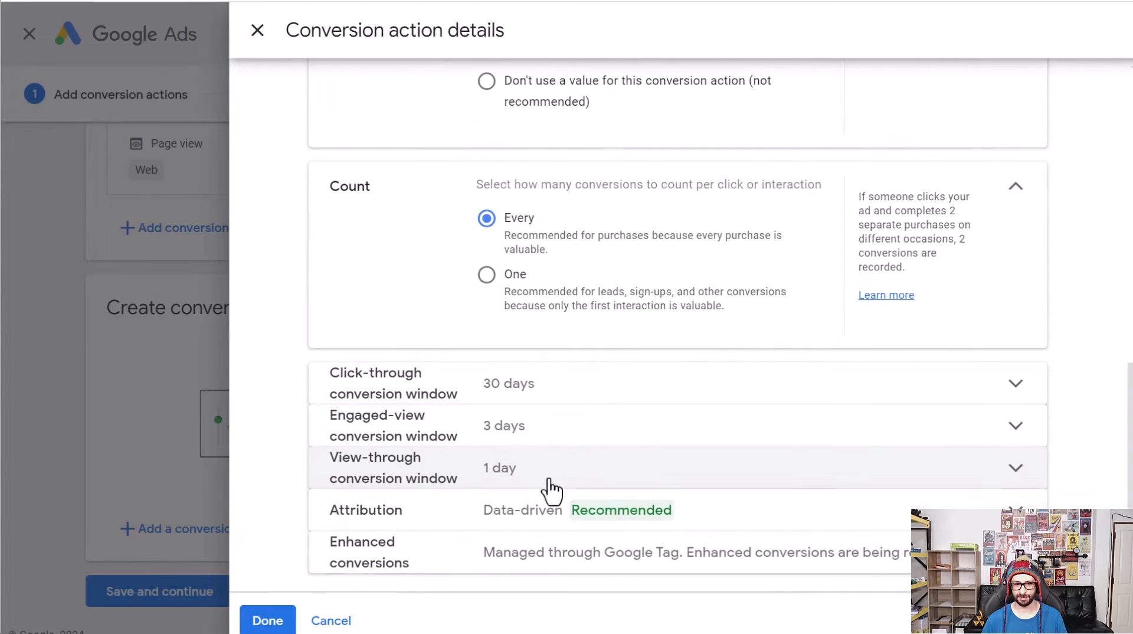
click(267, 622)
Save the manual conversion action and copy its page-load event snippet.
scroll(347, 437, down, 2)
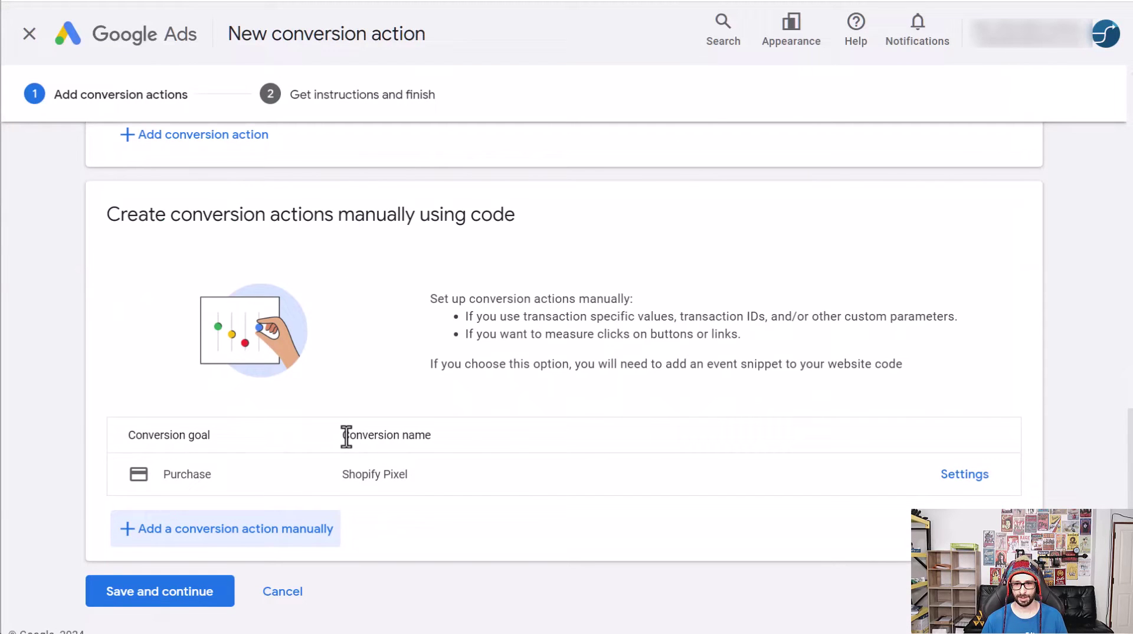
click(151, 602)
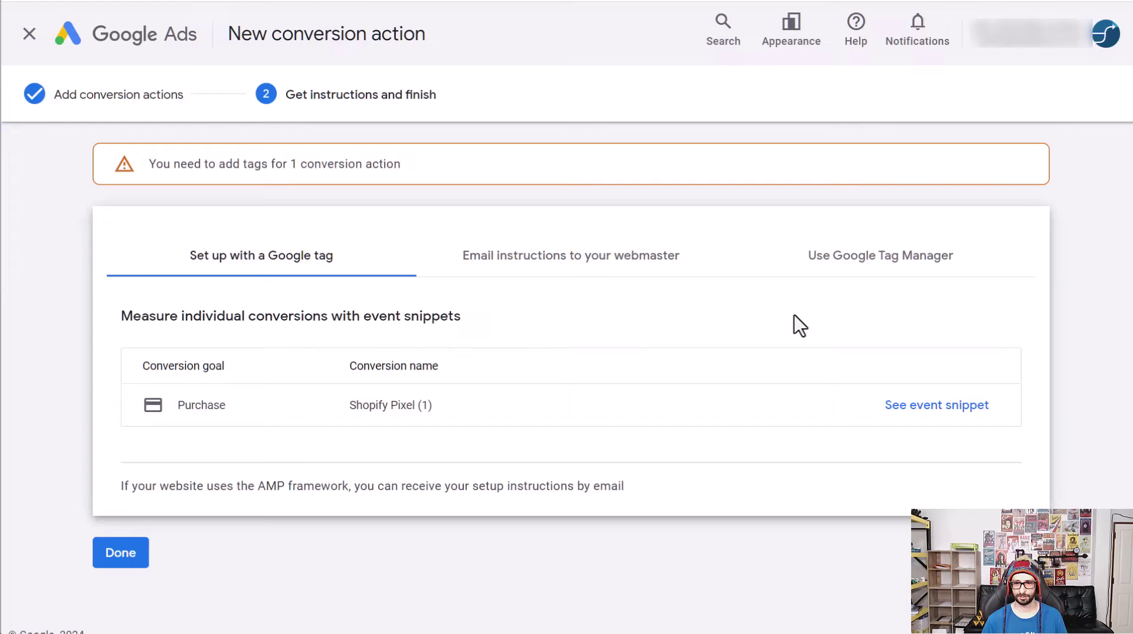
click(919, 419)
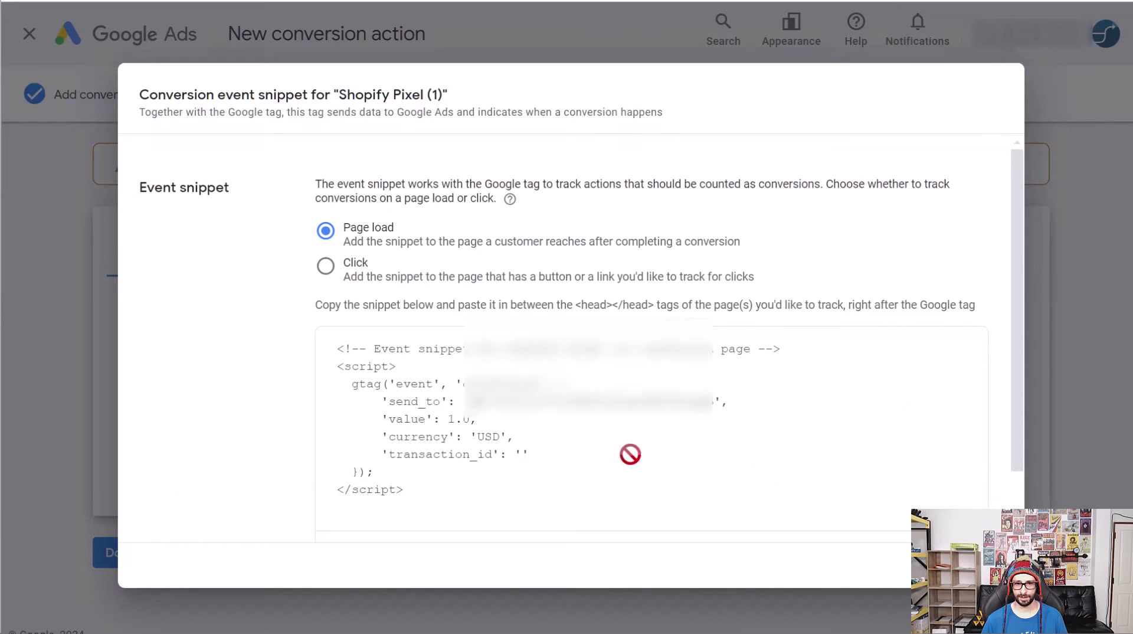
click(630, 454)
scroll(631, 454, down, 2)
click(360, 483)
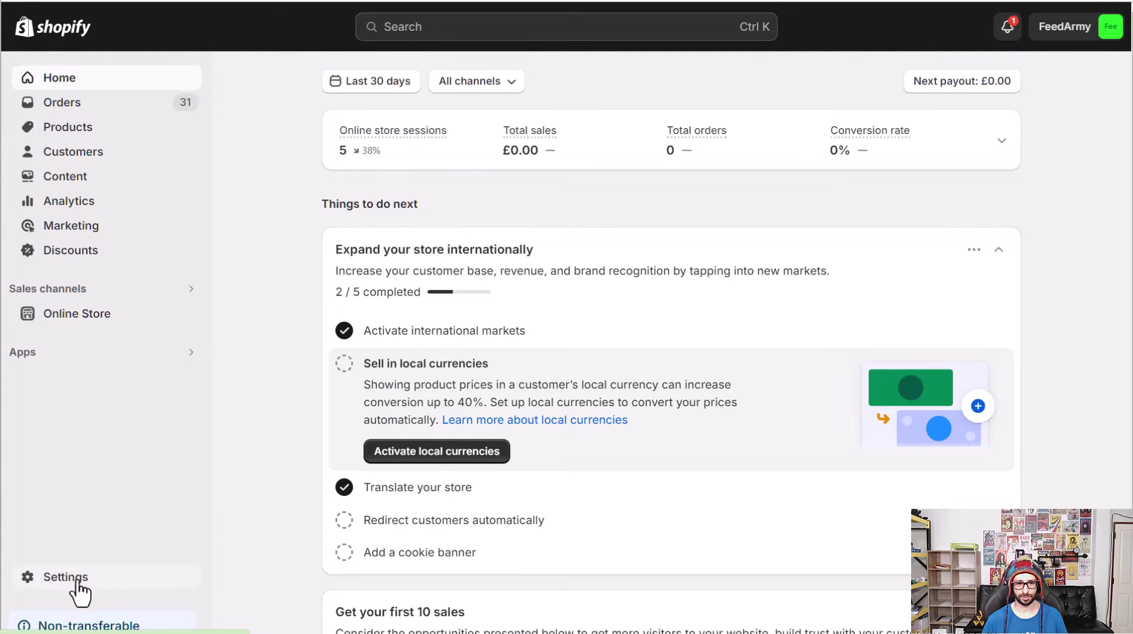
Switch to the Shopify admin and open the store's Customer events settings.
click(71, 576)
scroll(232, 412, down, 2)
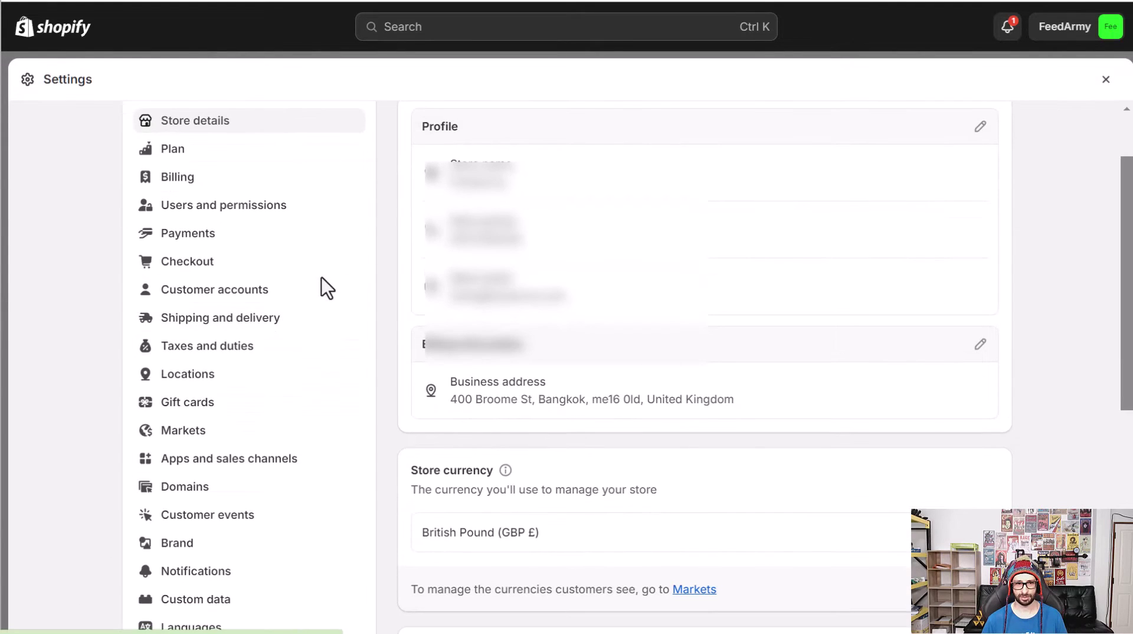
click(217, 519)
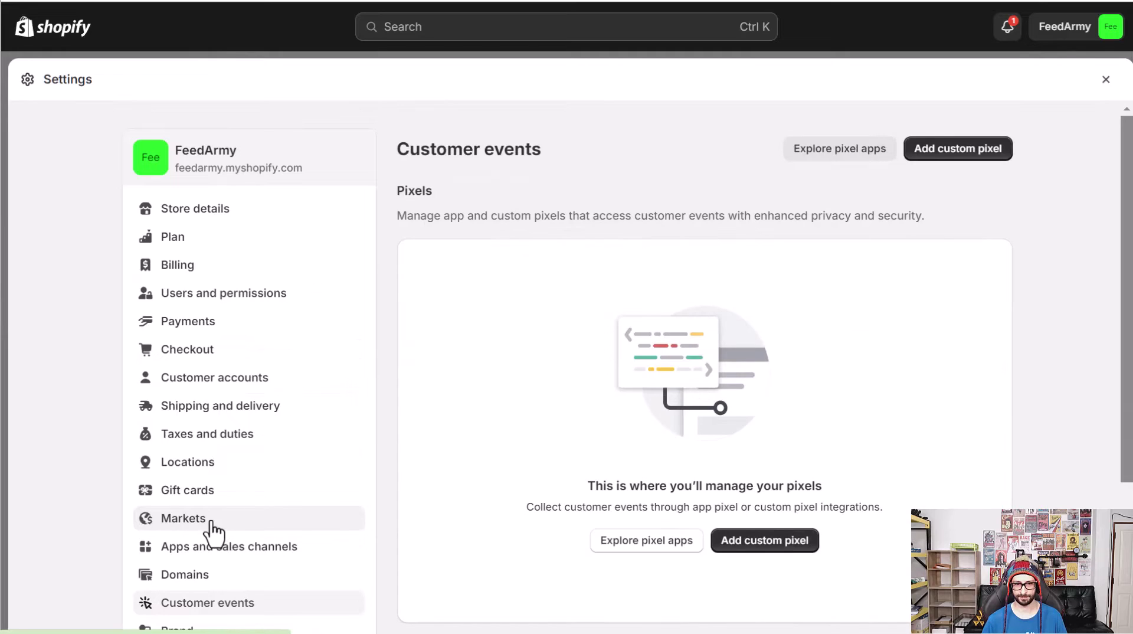
Add a custom pixel named Google Ads Conversion.
click(964, 165)
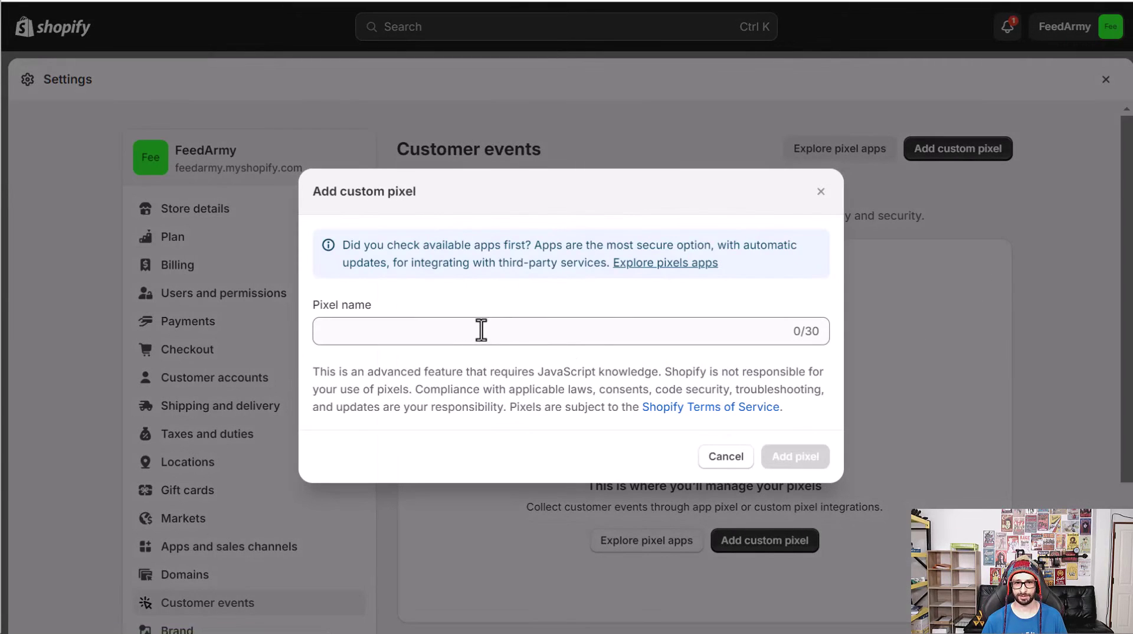
click(481, 332)
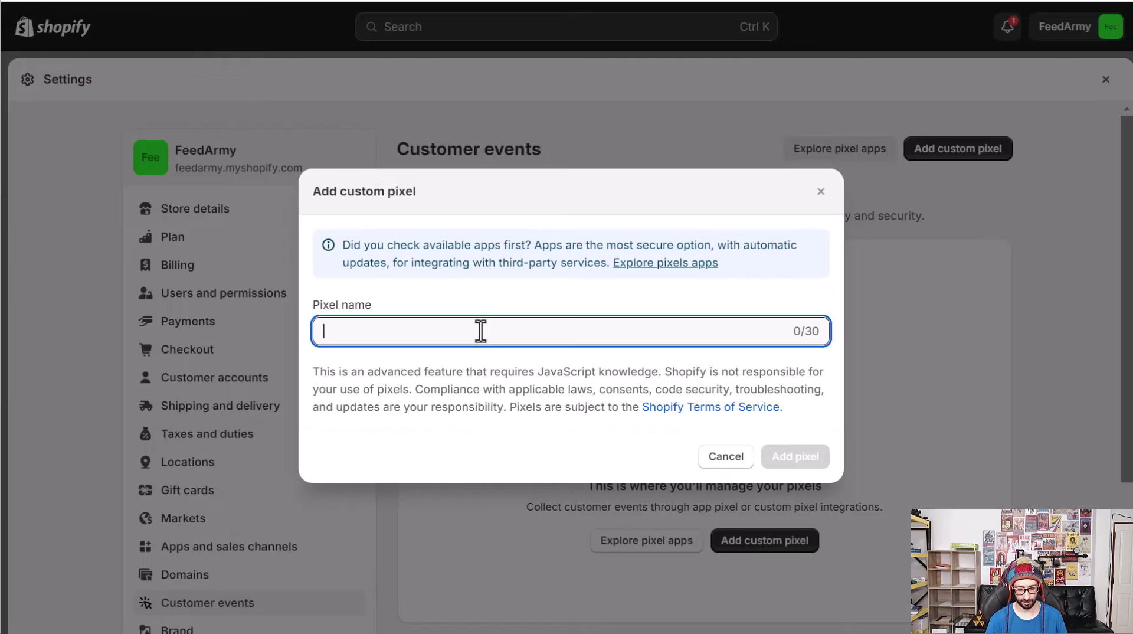
text(Google )
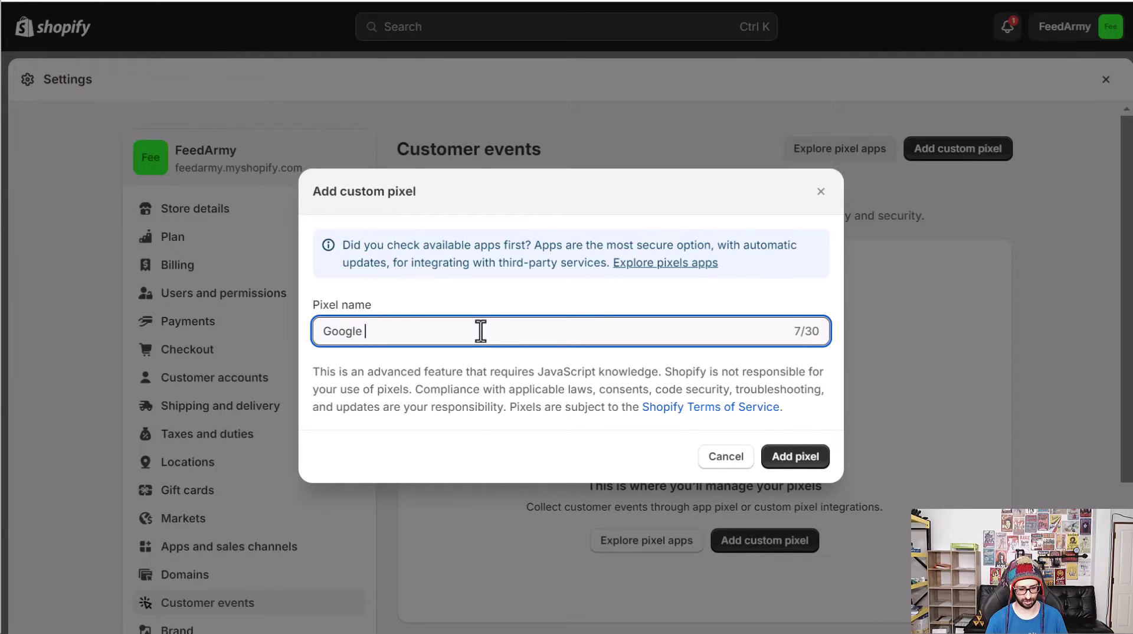
text(Ads Conversion)
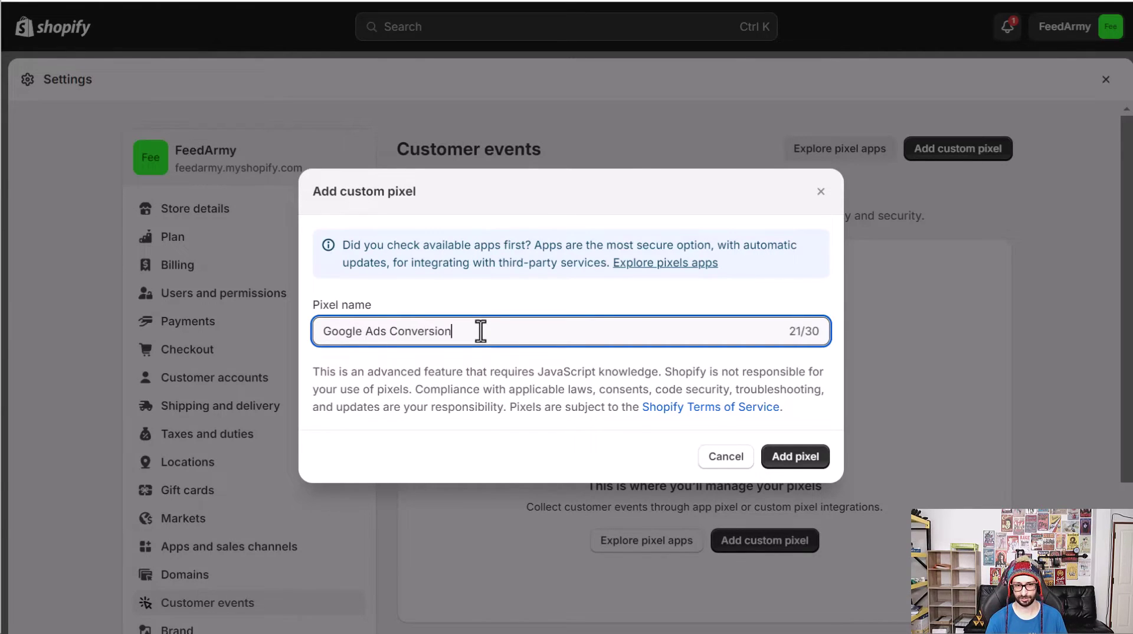
click(807, 458)
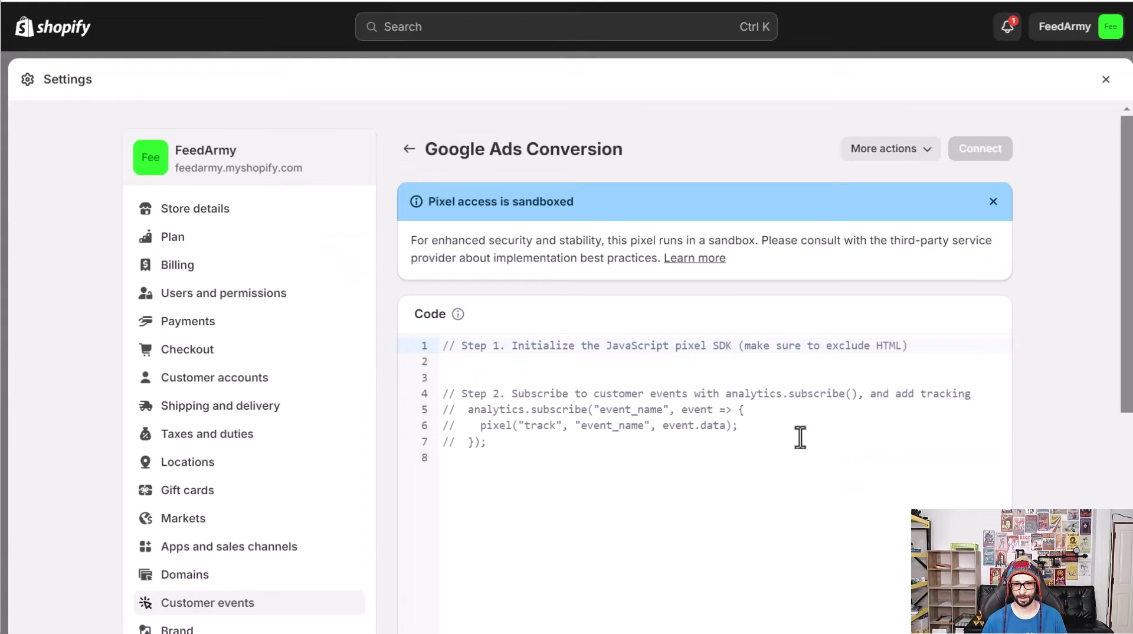
Replace the pixel's default code with the copied FeedArmy V1.02 Google Ads conversion script.
click(805, 428)
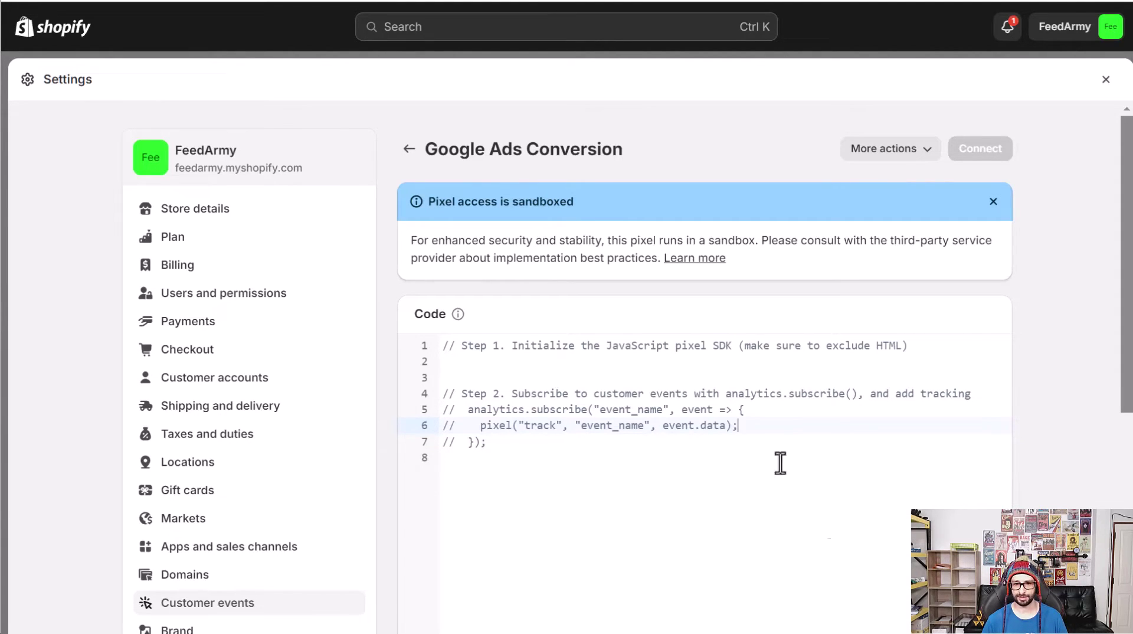
key(ctrl+a)
key(ctrl+v)
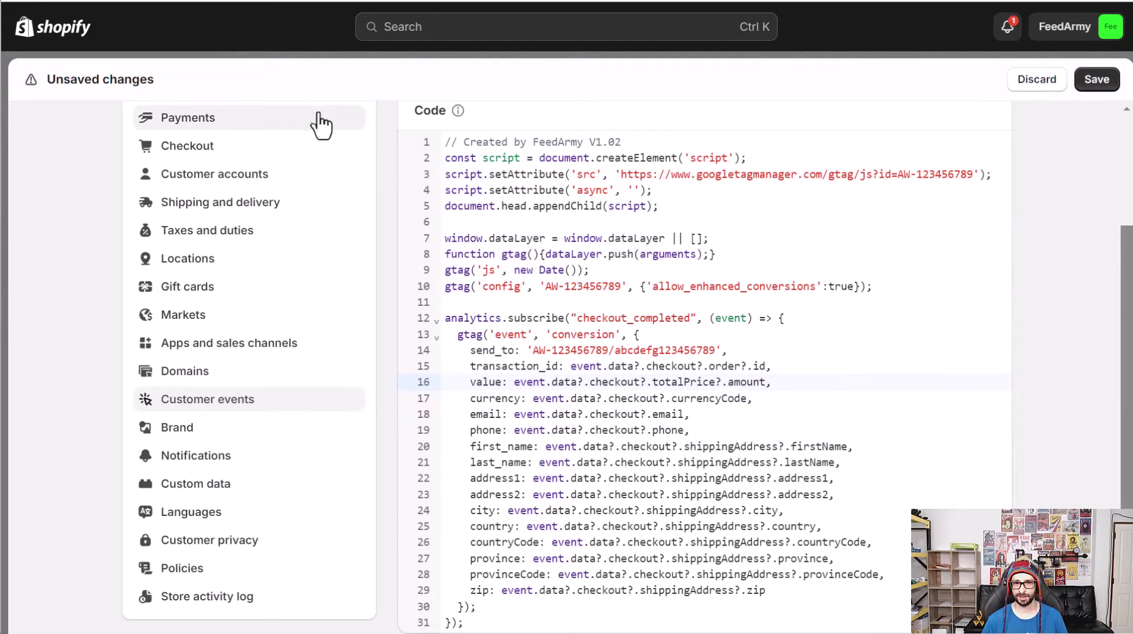
drag(463, 141, 624, 141)
click(623, 141)
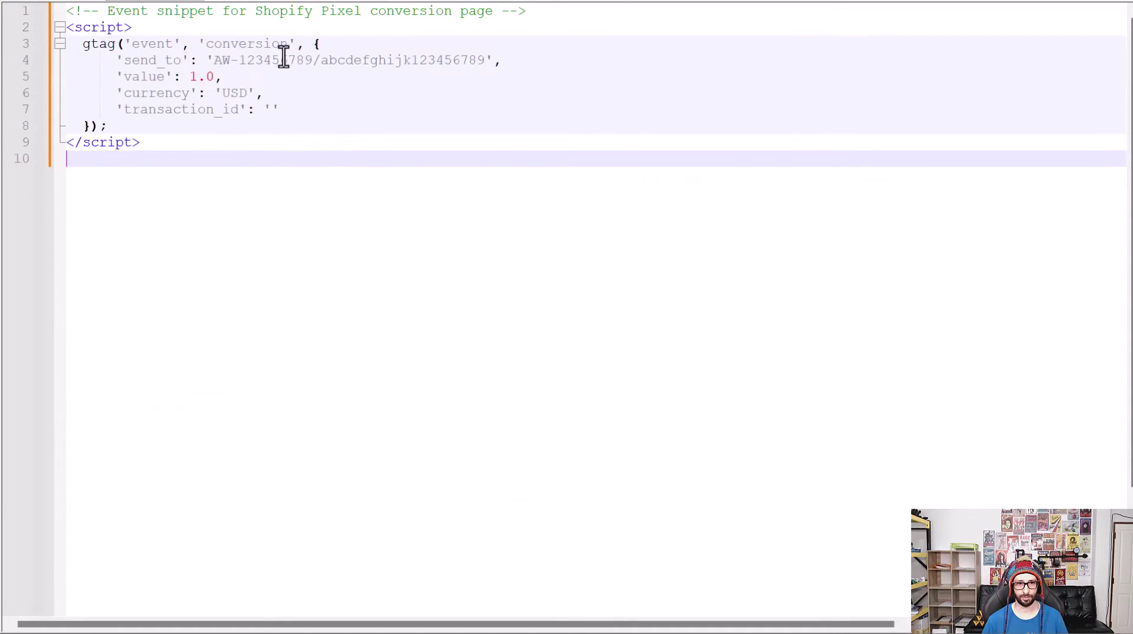
Take the AW conversion ID from the event snippet's send_to value for the pixel code's gtag script URL and config line.
drag(313, 60, 215, 62)
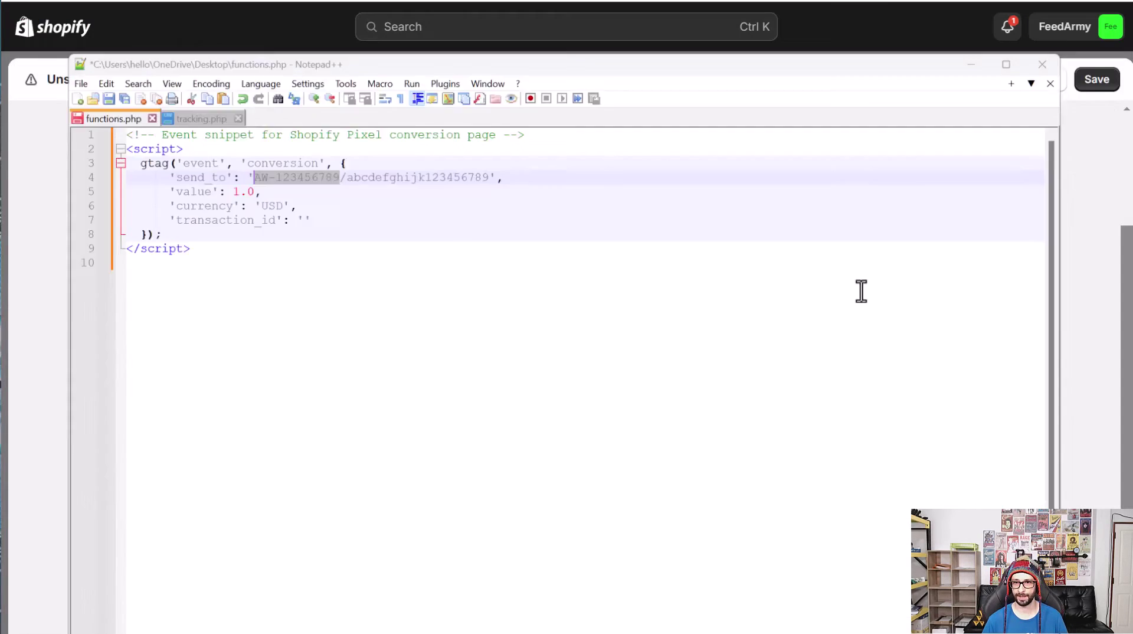
key(alt+Tab)
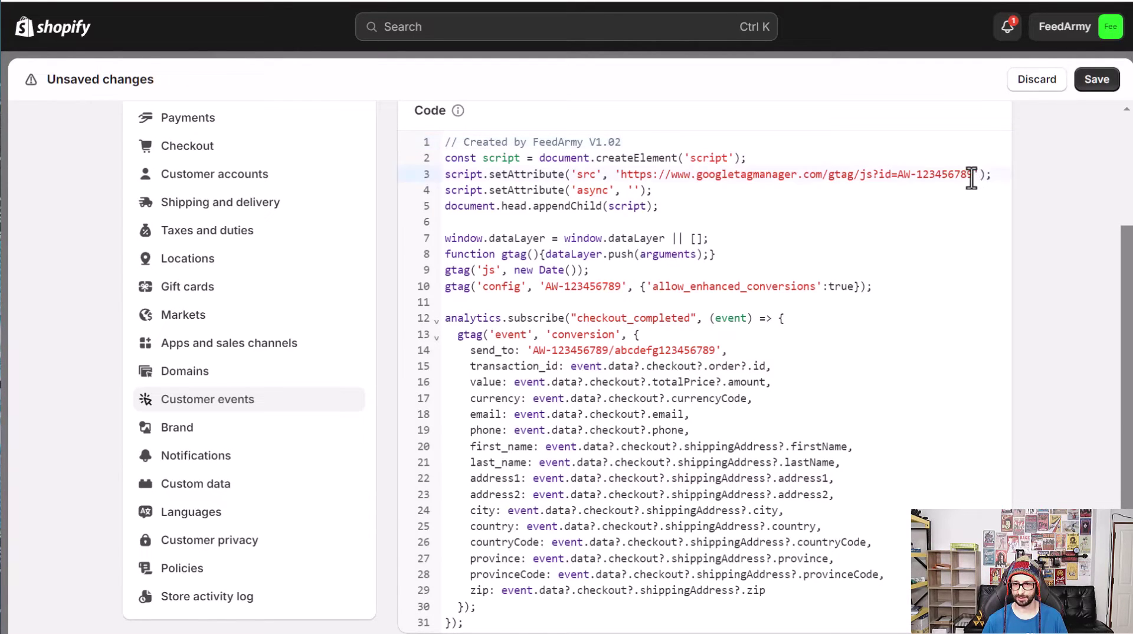
drag(972, 176, 898, 176)
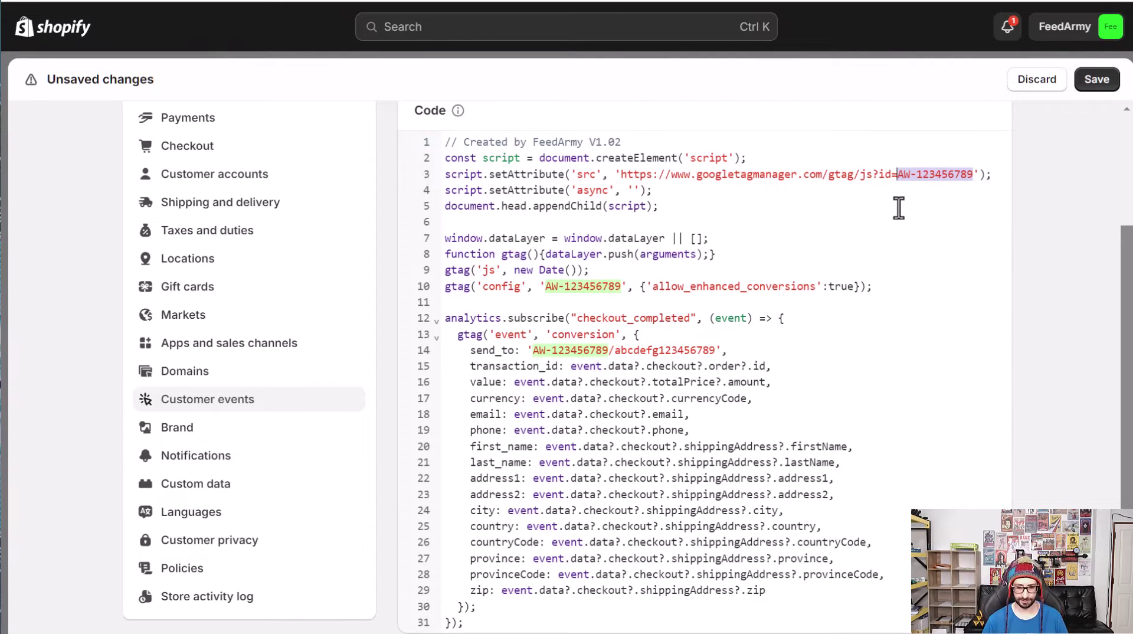
key(Right)
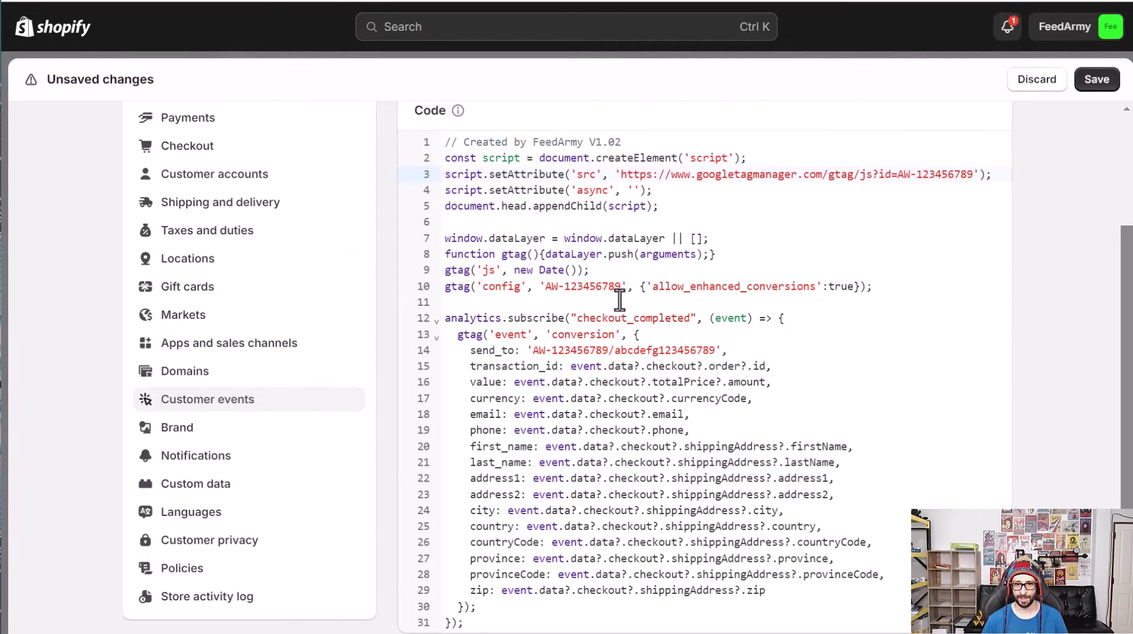
drag(620, 286, 545, 286)
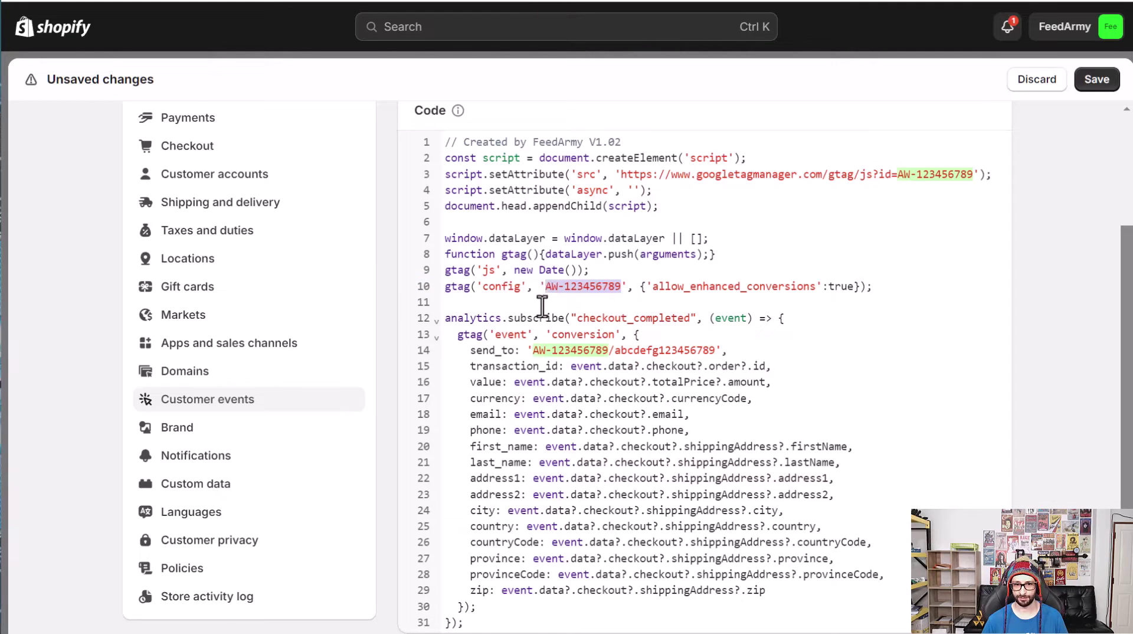
click(549, 293)
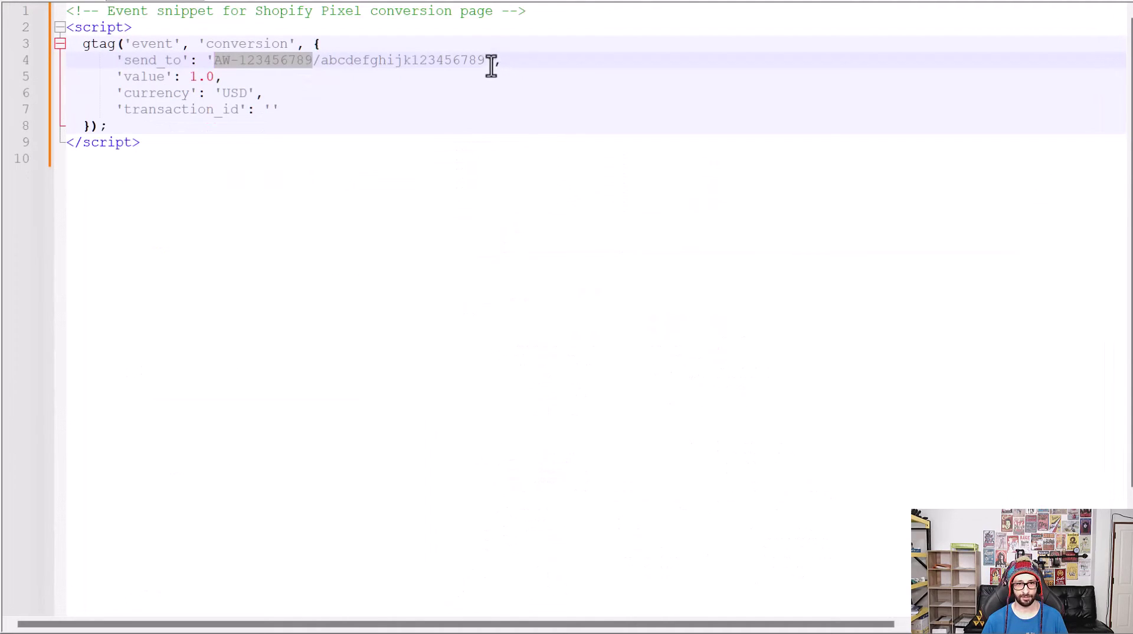
Replace the send_to value in the pixel's checkout_completed event with the full conversion ID and label copied from the event snippet.
drag(486, 60, 213, 60)
key(ctrl+c)
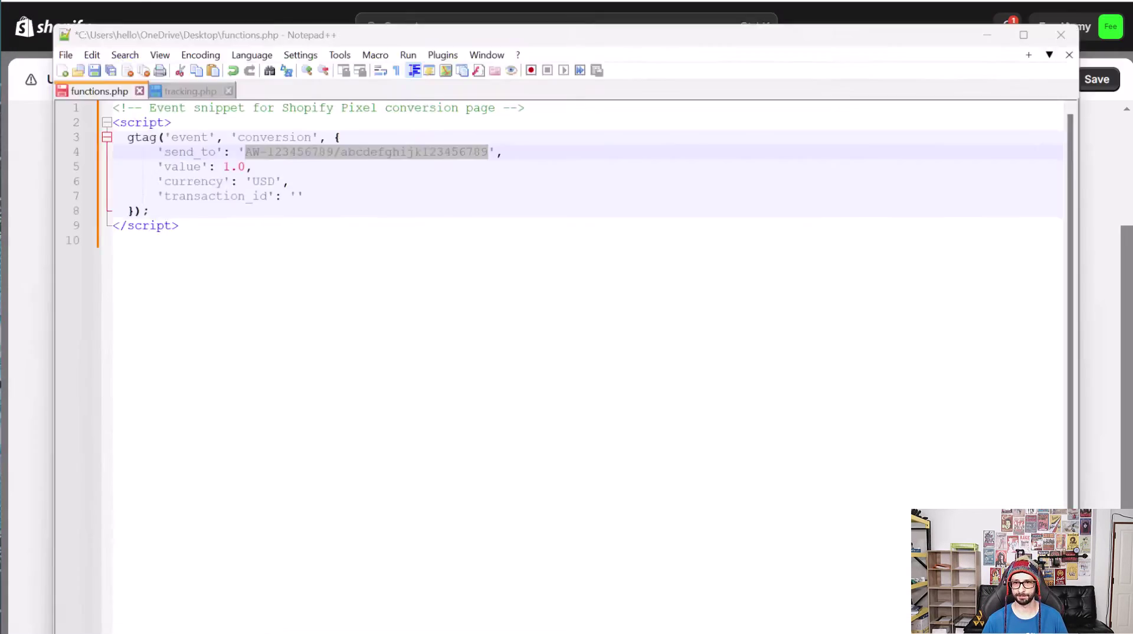
key(alt+Tab)
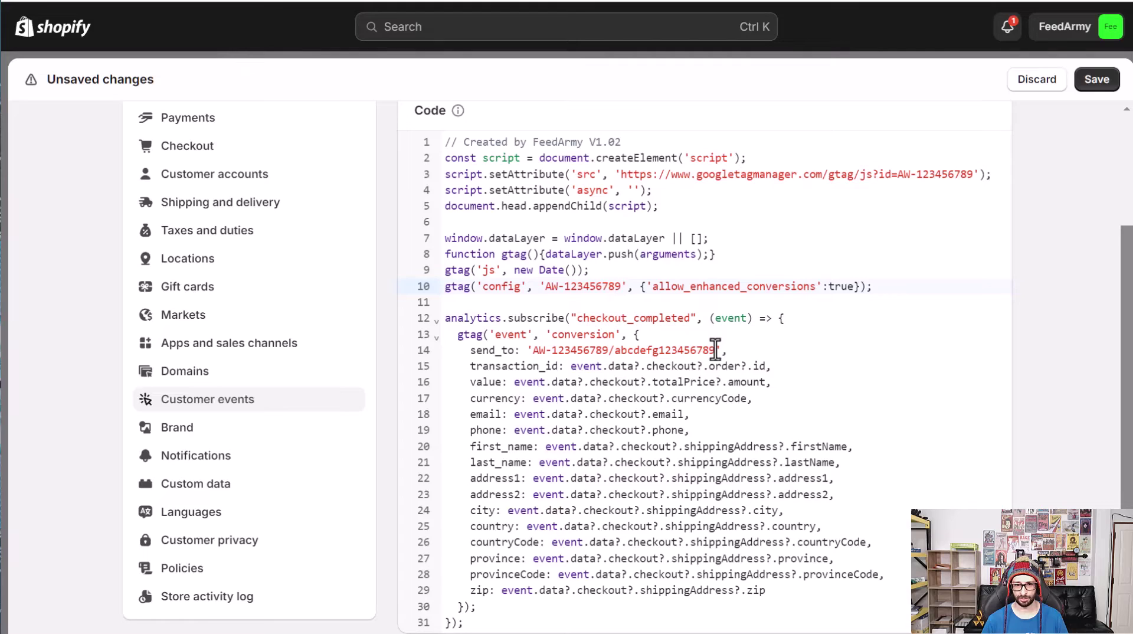
drag(715, 350, 533, 351)
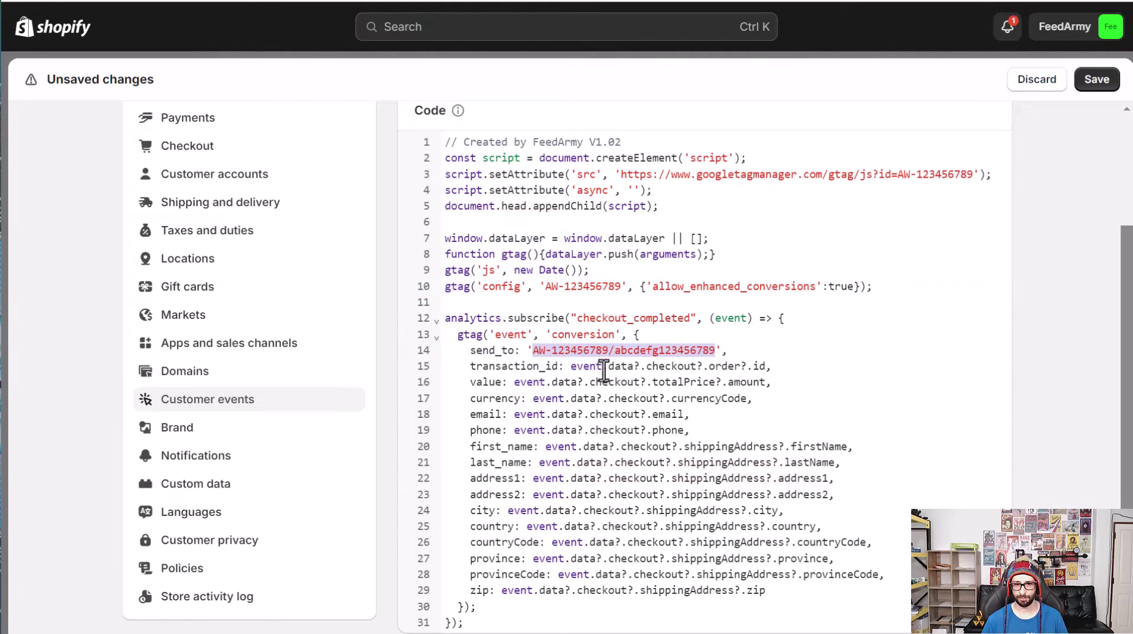
key(ctrl+v)
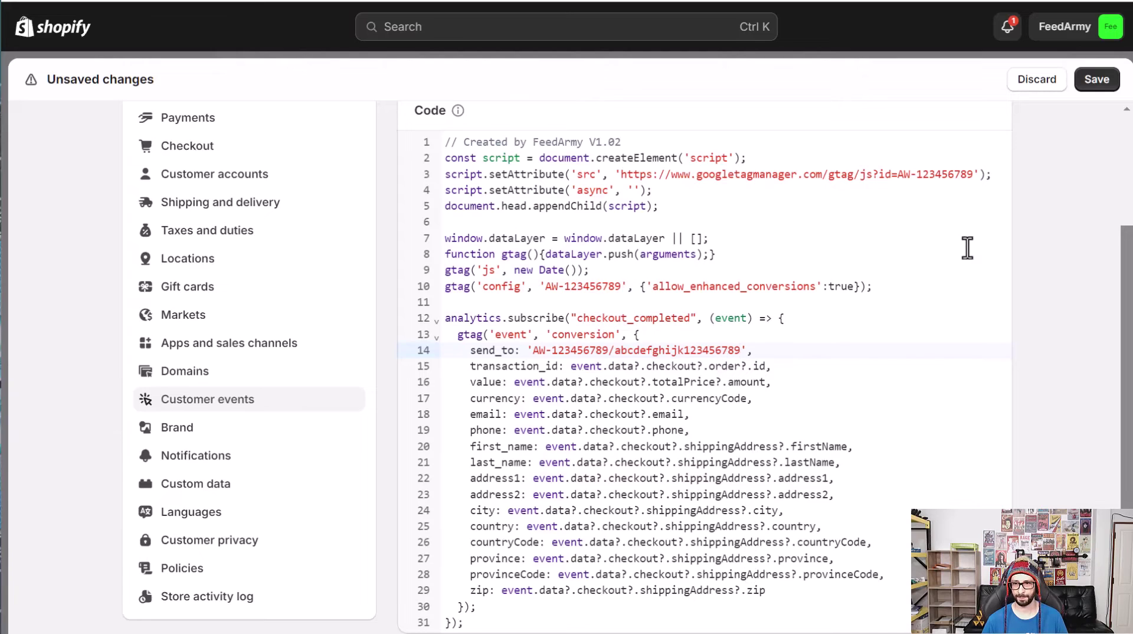
Save the Google Ads Conversion pixel and start connecting it to the store.
click(1091, 88)
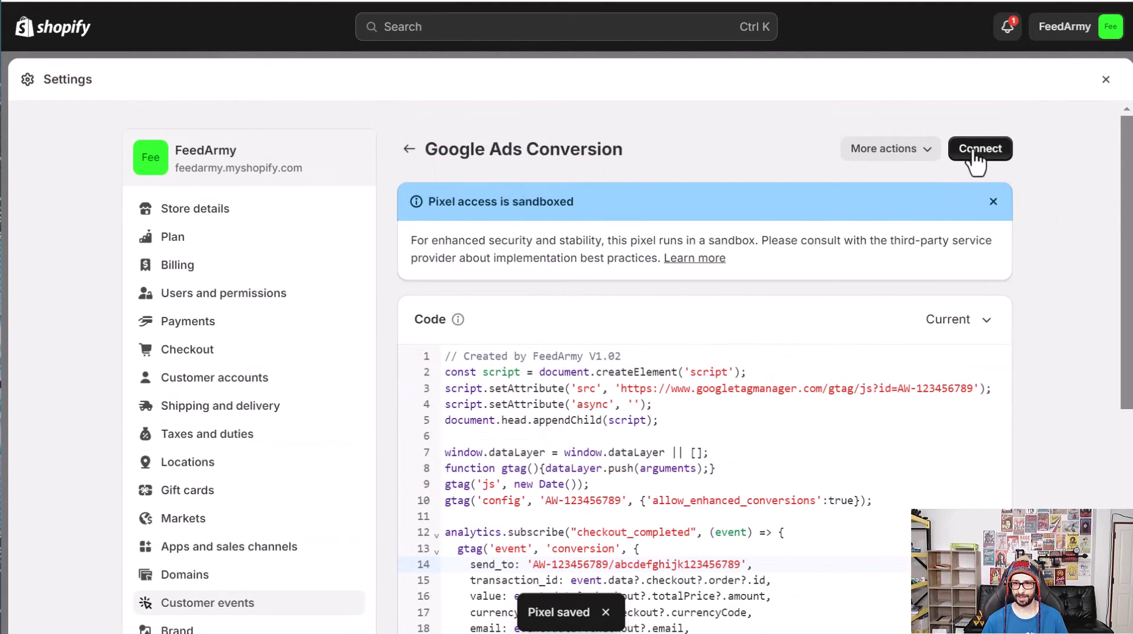
click(977, 155)
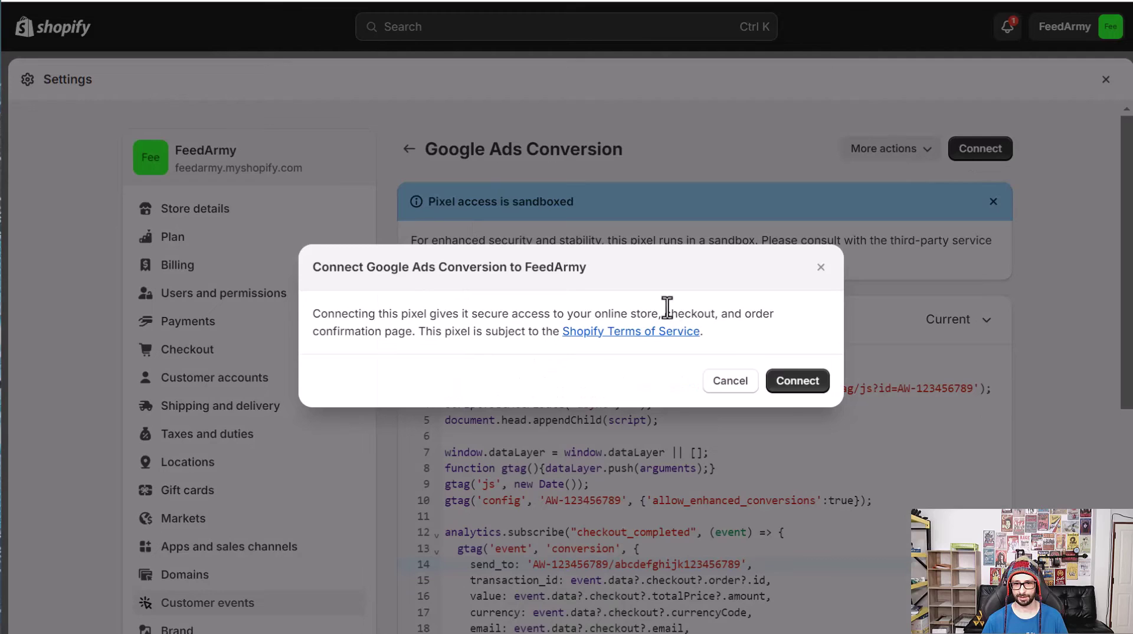